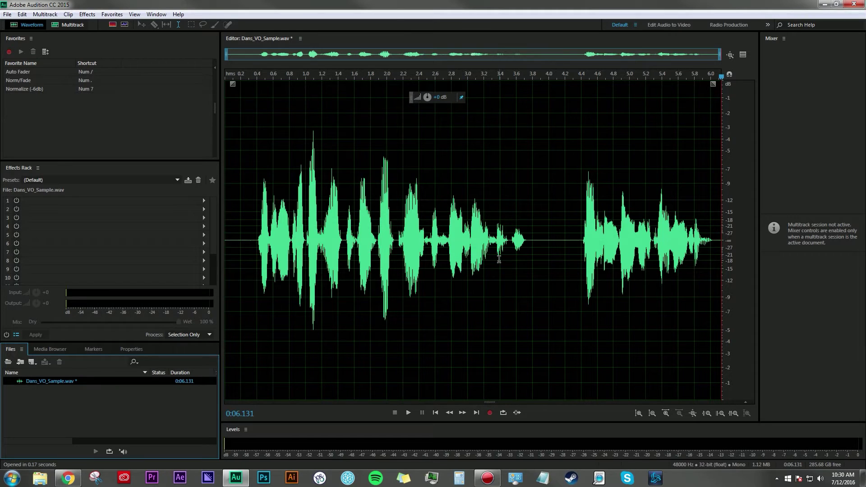
Play the voiceover from near its start, then stop playback.
click(232, 239)
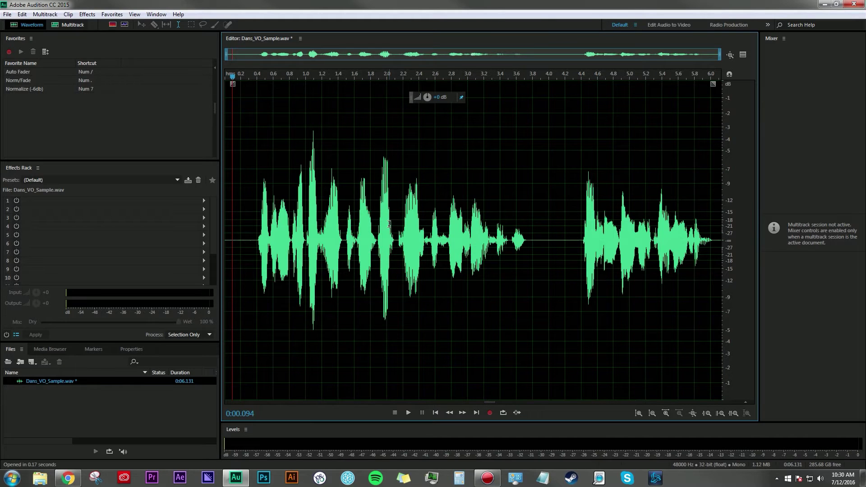
key(space)
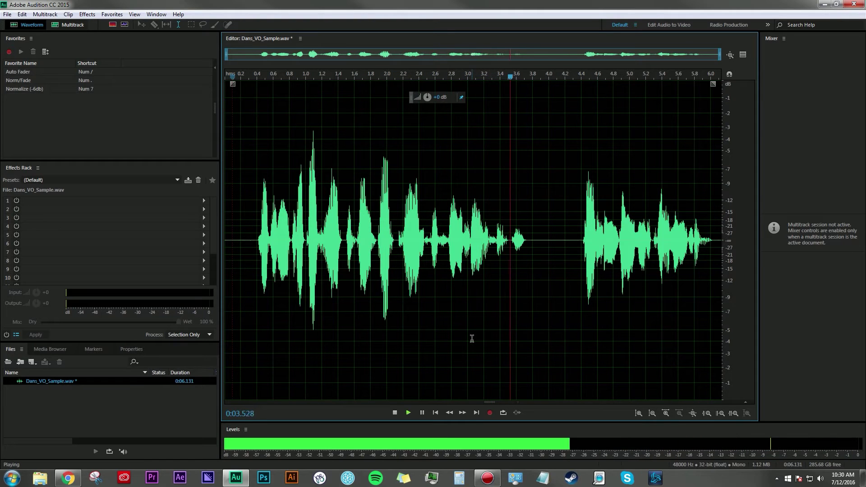
key(space)
Return the playhead to the start and begin recording a new favorite.
click(234, 239)
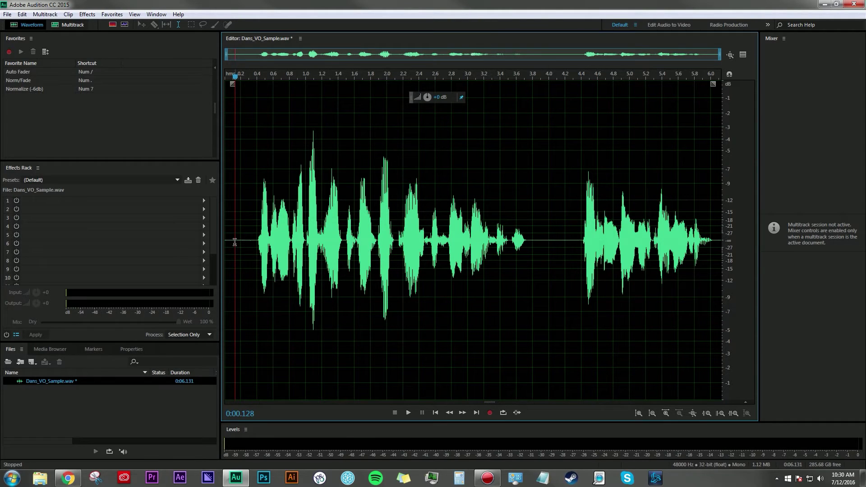
click(8, 52)
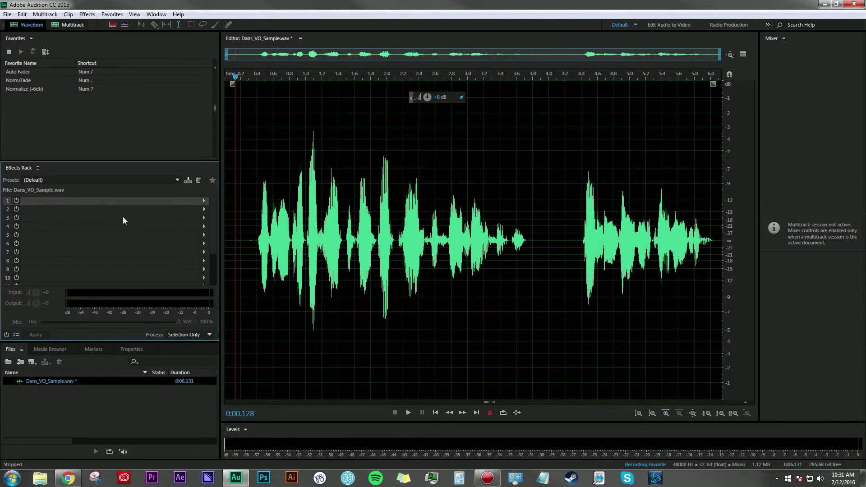
click(205, 201)
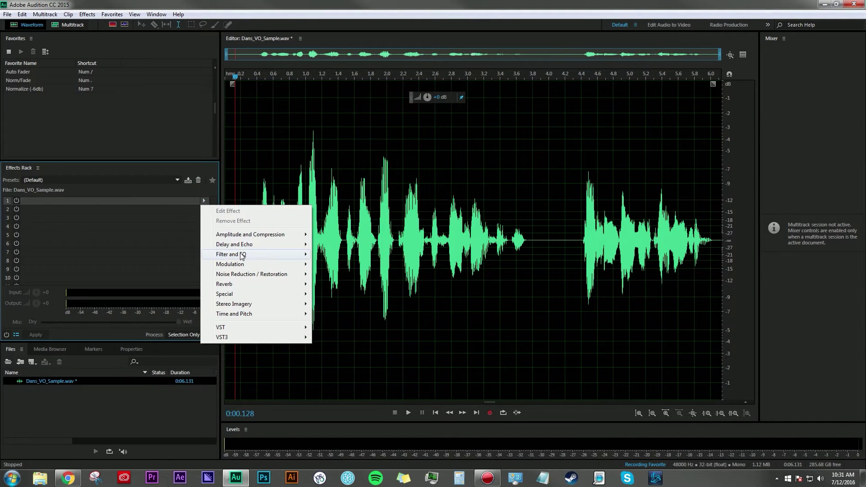
Put a Parametric Equalizer with the Loudness Maximizer preset in rack slot 1, then close its window.
mouse_move(242, 256)
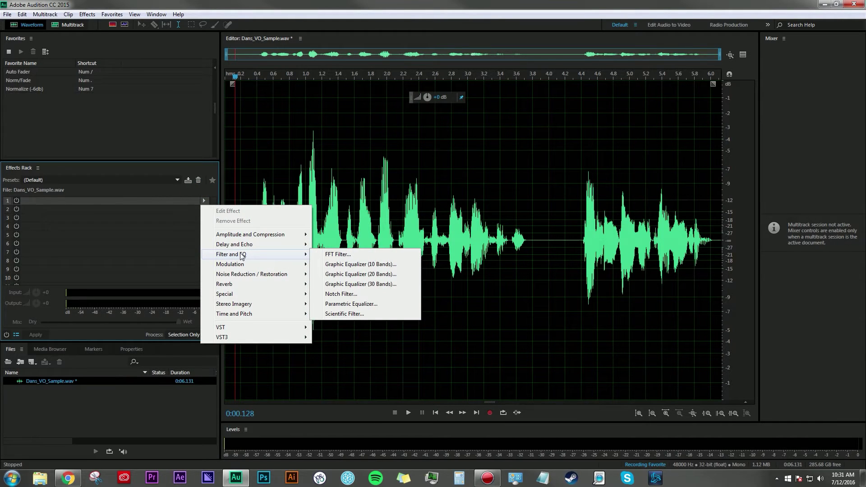
click(374, 305)
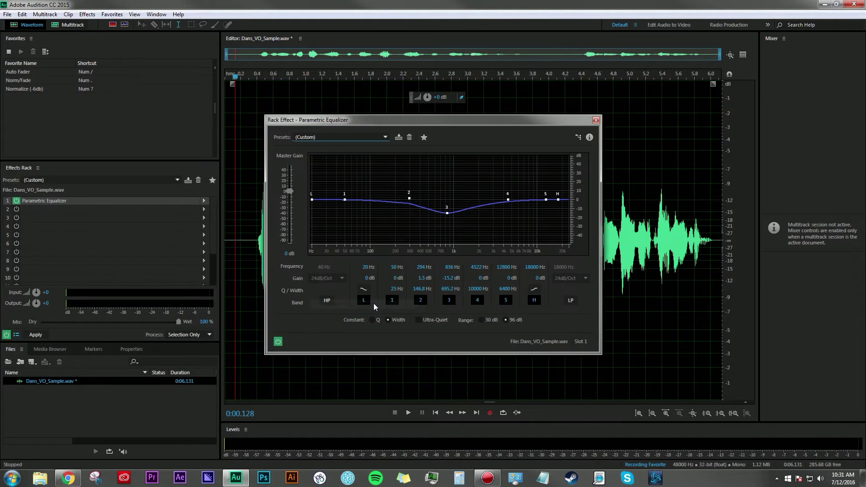
click(385, 137)
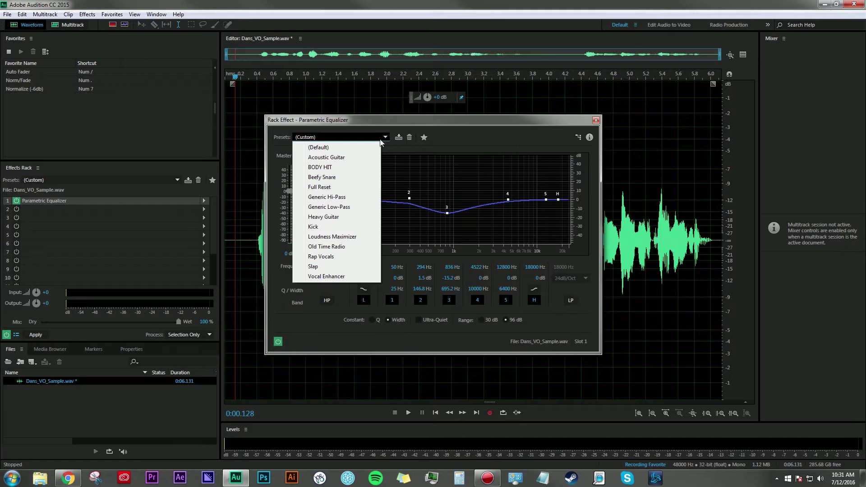
click(353, 236)
click(595, 121)
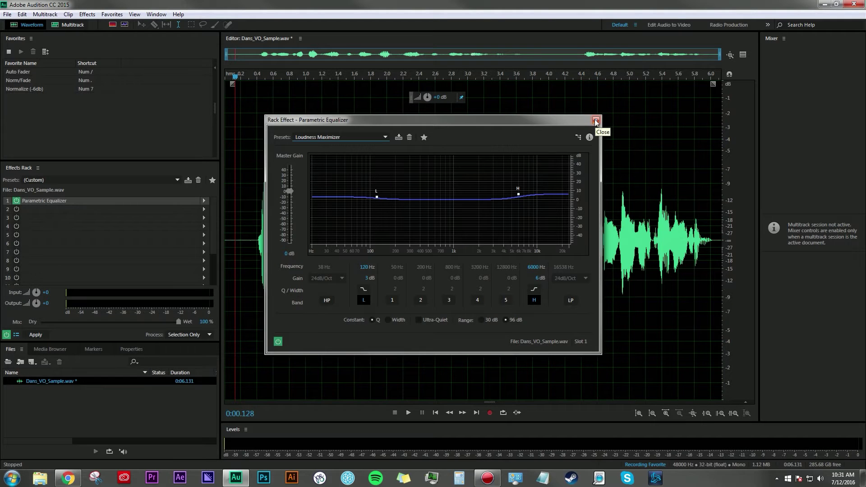
click(595, 120)
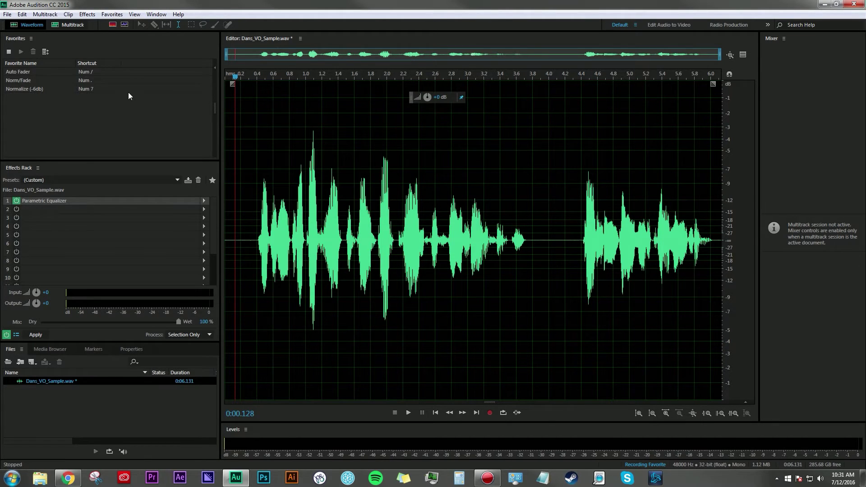
Normalize the voiceover to 98.6% with Normalize (process).
click(87, 14)
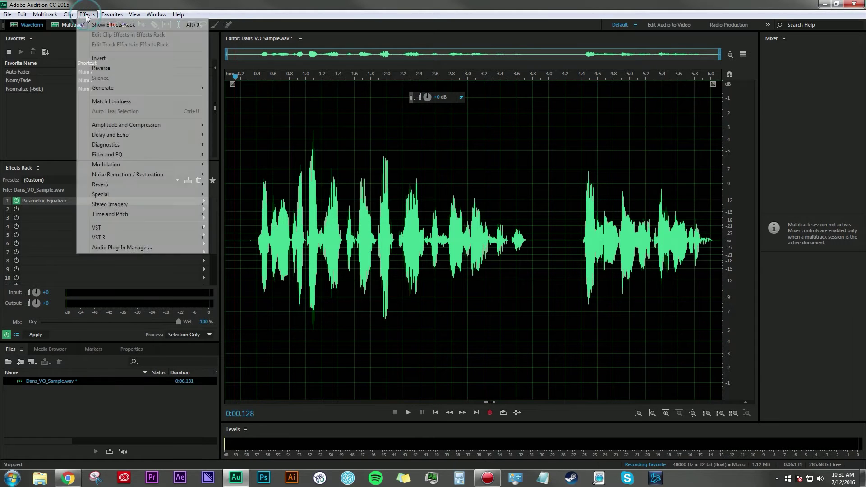
mouse_move(143, 128)
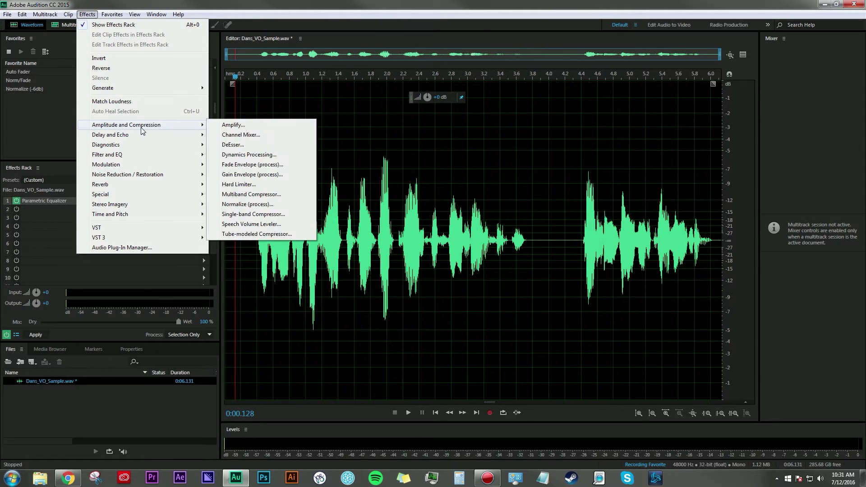
click(284, 207)
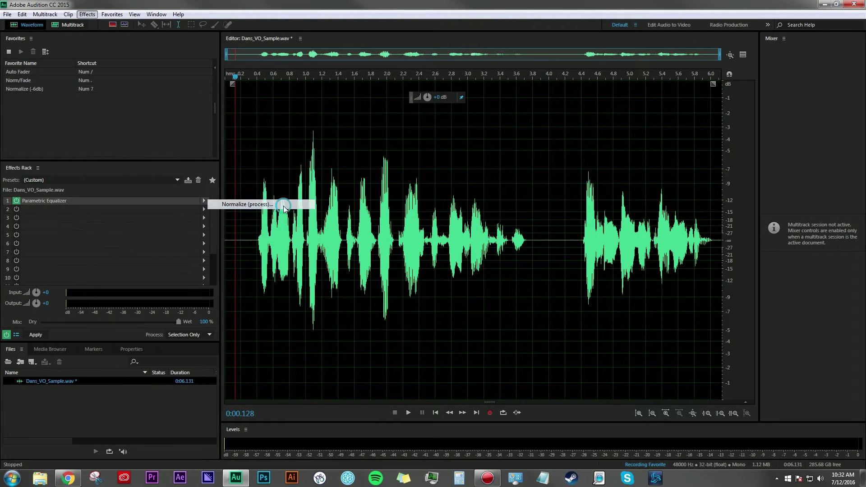
click(418, 217)
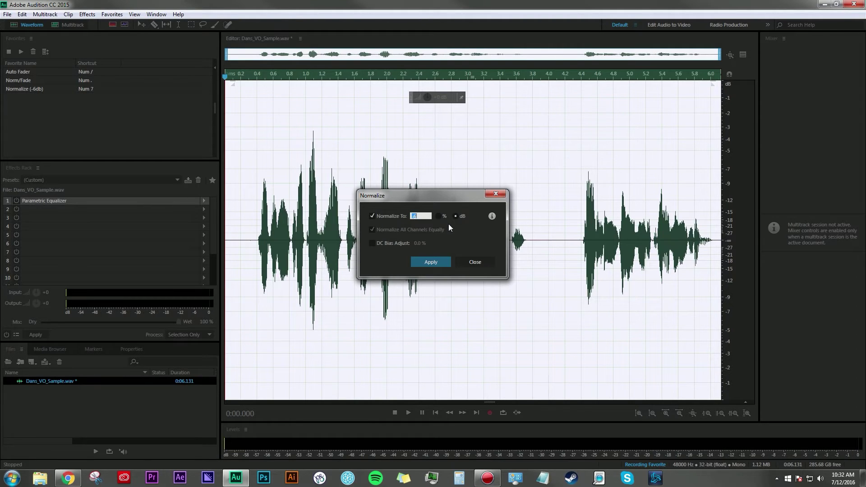
text(98.6)
click(430, 263)
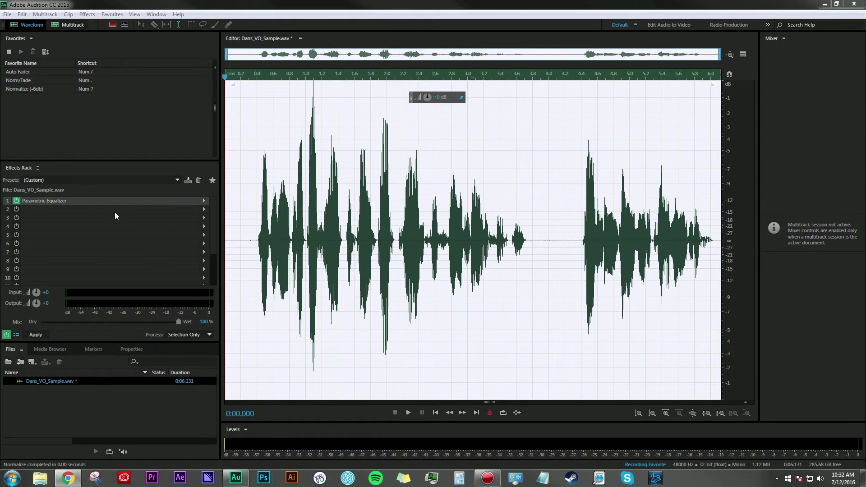
Add Dynamics Processing to rack slot 2, raising the curve point above -20 dB to compress.
click(54, 168)
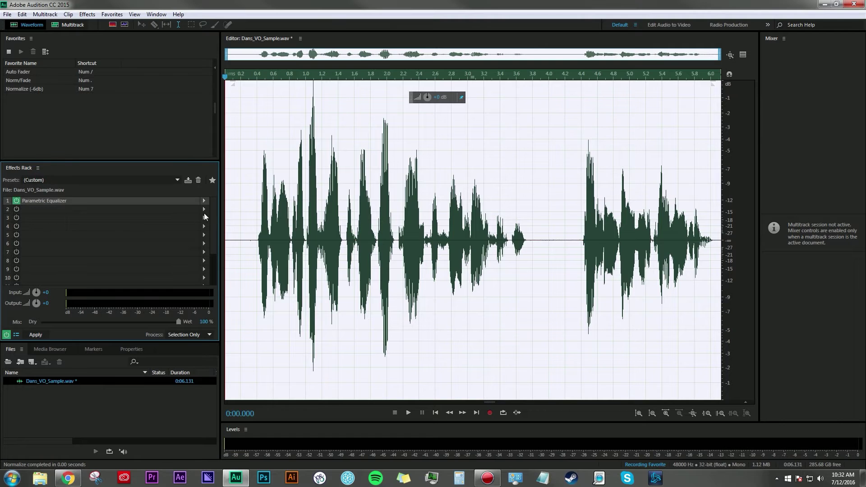
click(205, 210)
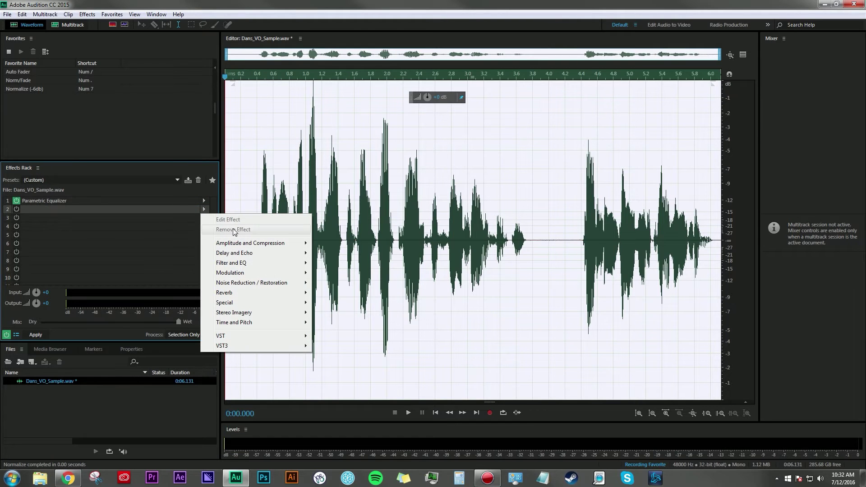
mouse_move(260, 246)
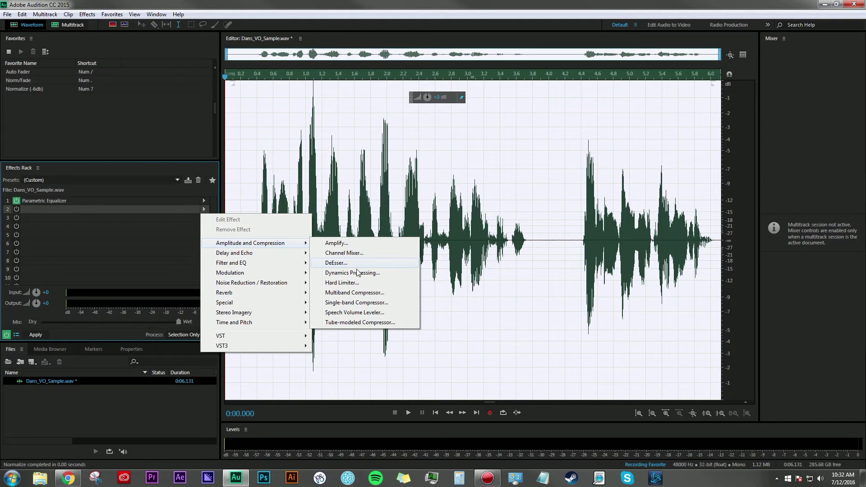
click(381, 276)
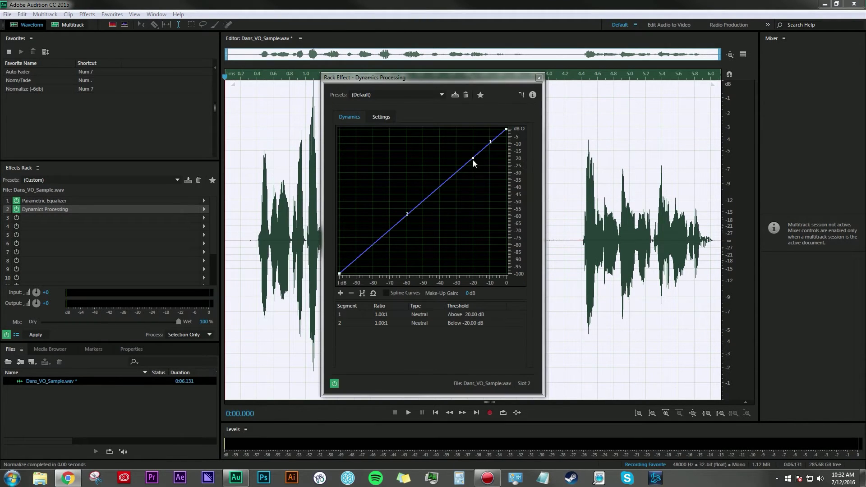
drag(473, 160, 471, 143)
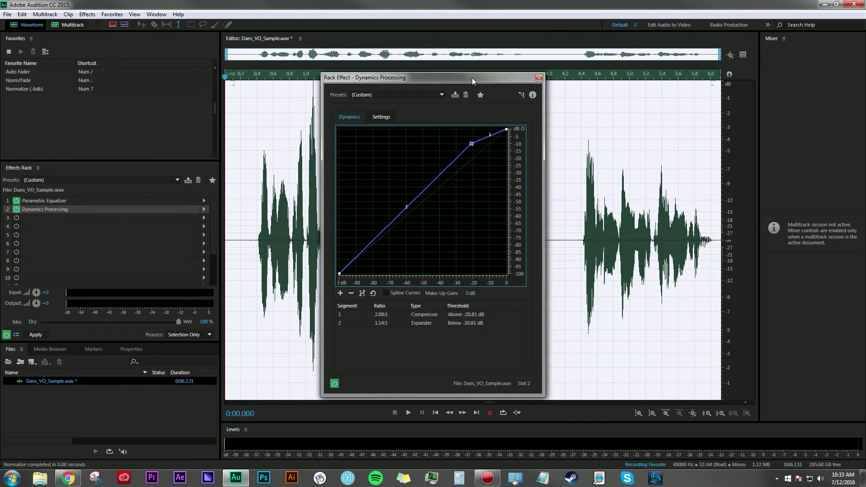
click(538, 78)
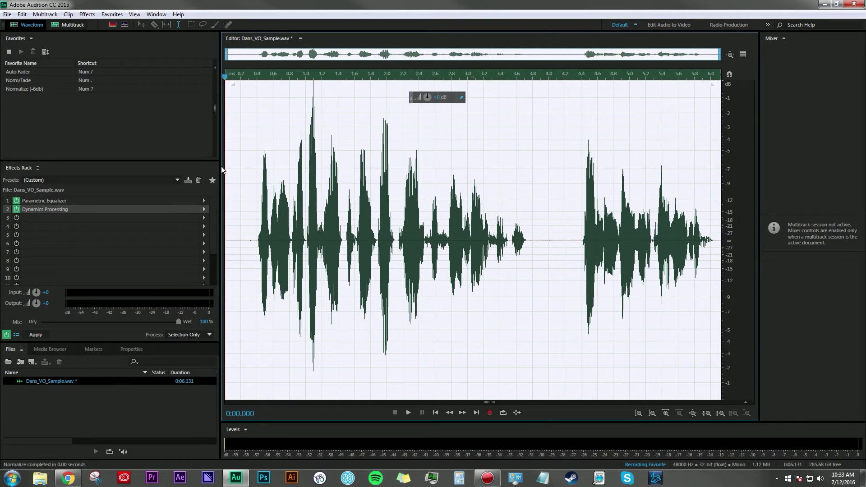
click(205, 218)
Add a Multiband Compressor to slot 3 with the Internet Delivery preset and -2 dB limiter margin.
mouse_move(281, 252)
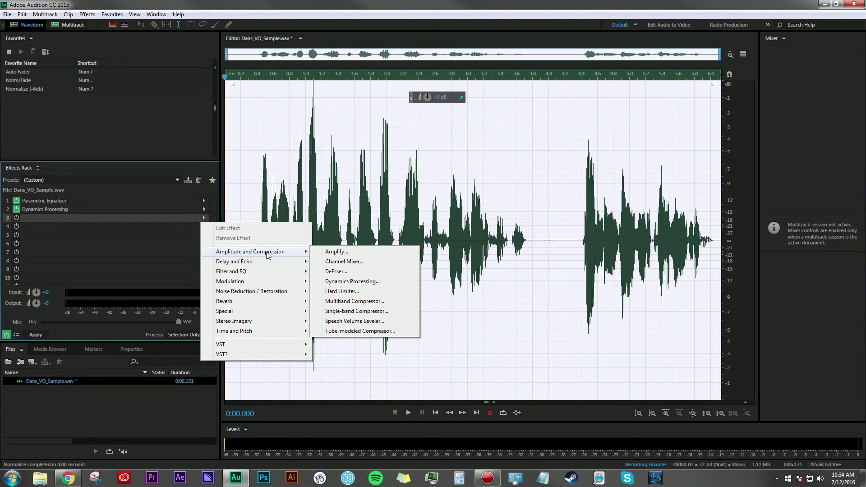
click(391, 303)
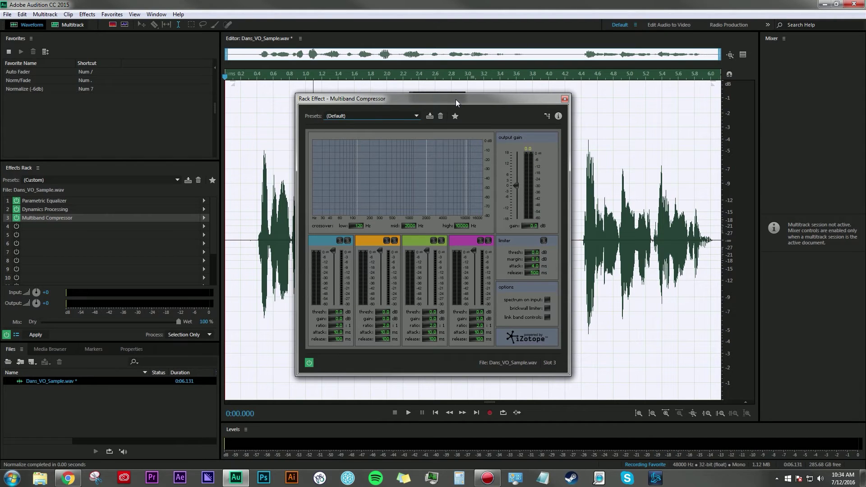
click(416, 118)
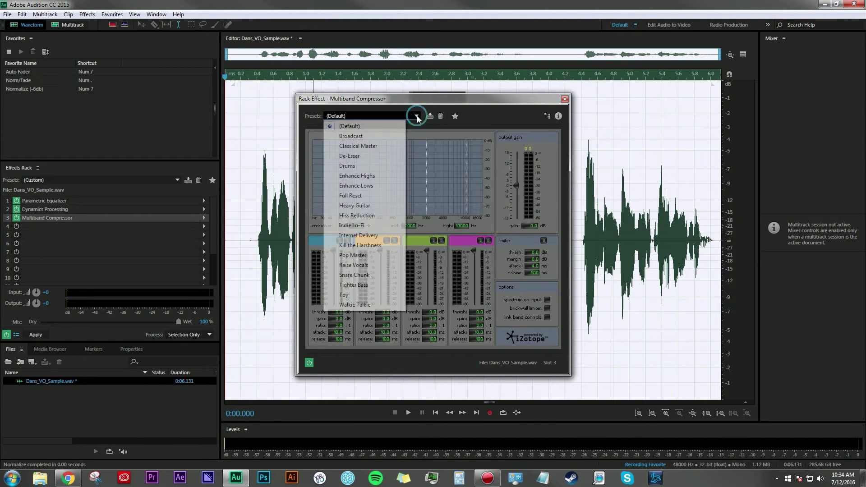
click(371, 235)
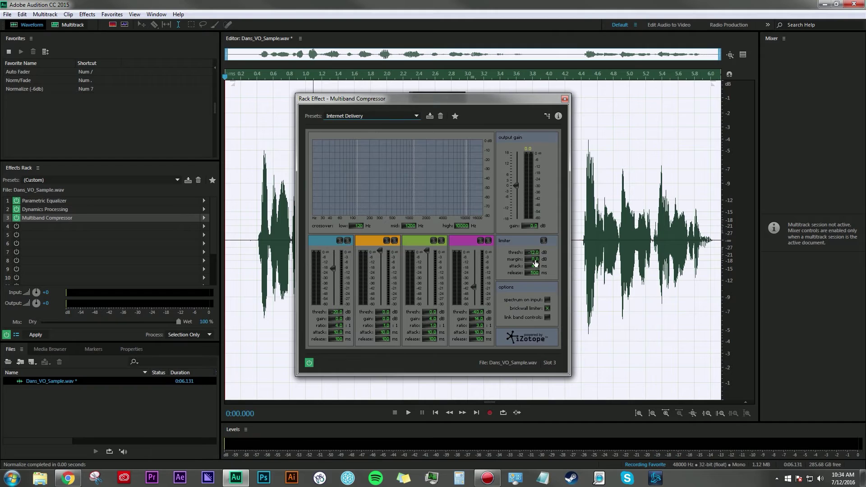
text(-2)
Preview playback while lowering band 2-3 thresholds and raising band 4, then close the compressor.
click(248, 75)
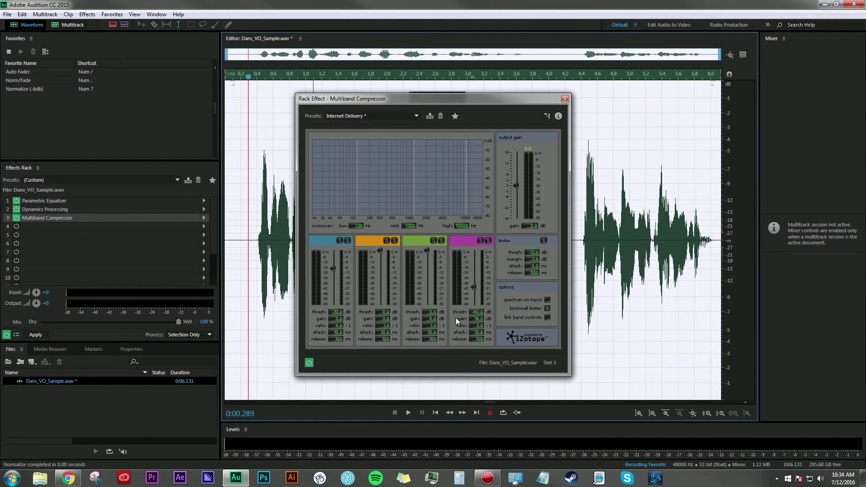
key(space)
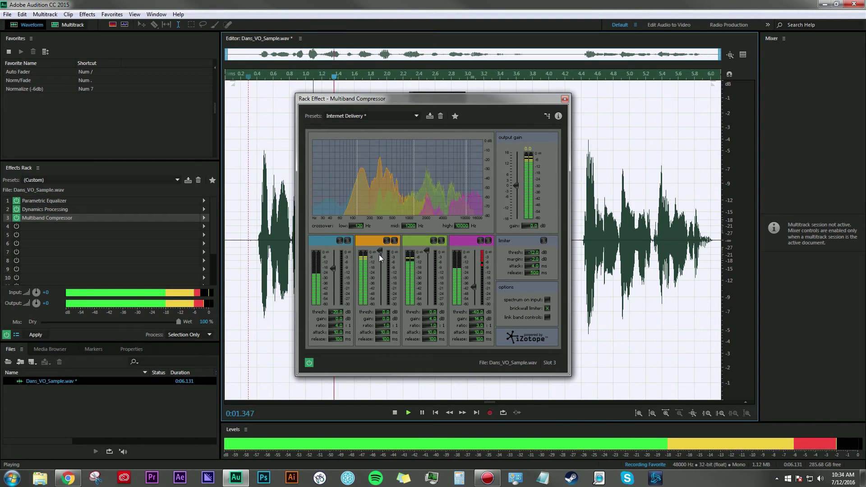
drag(377, 253, 425, 260)
key(space)
drag(473, 287, 473, 273)
click(564, 100)
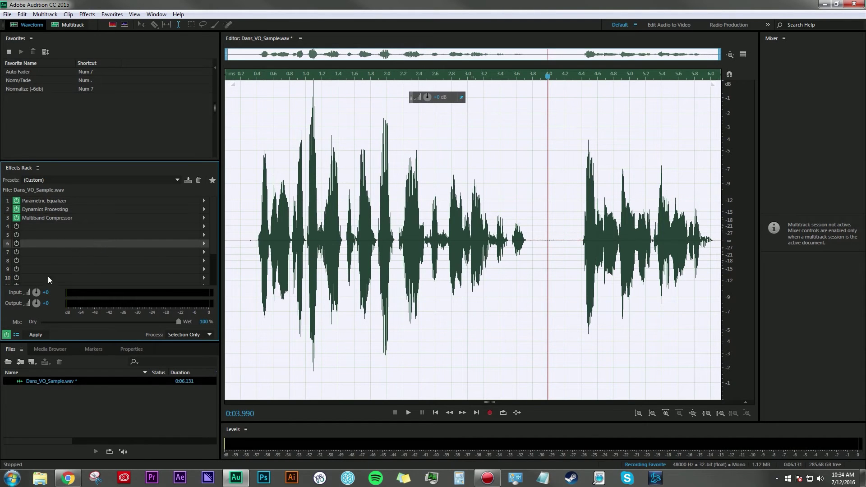
Apply the effects chain and save the recorded favorite as 'Voice Over'.
click(35, 334)
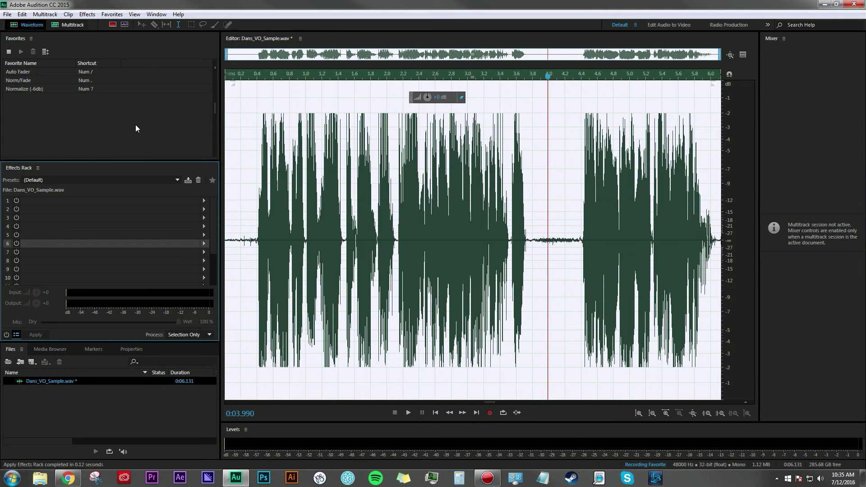
click(114, 15)
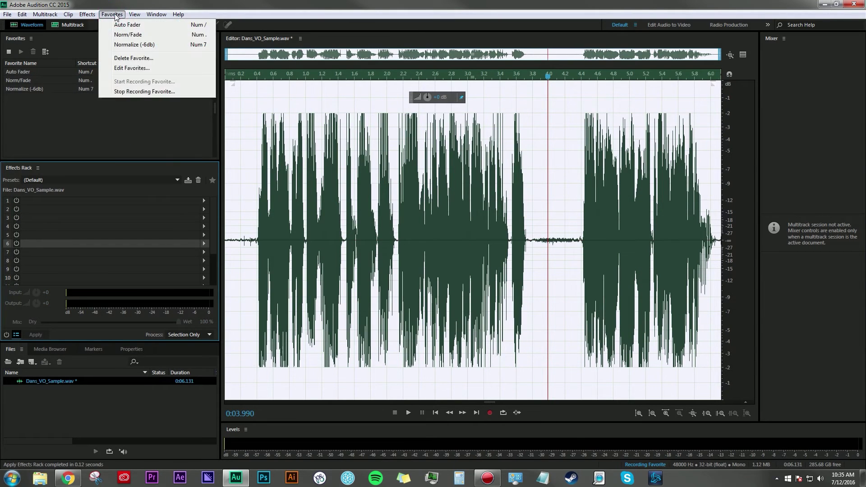
click(142, 92)
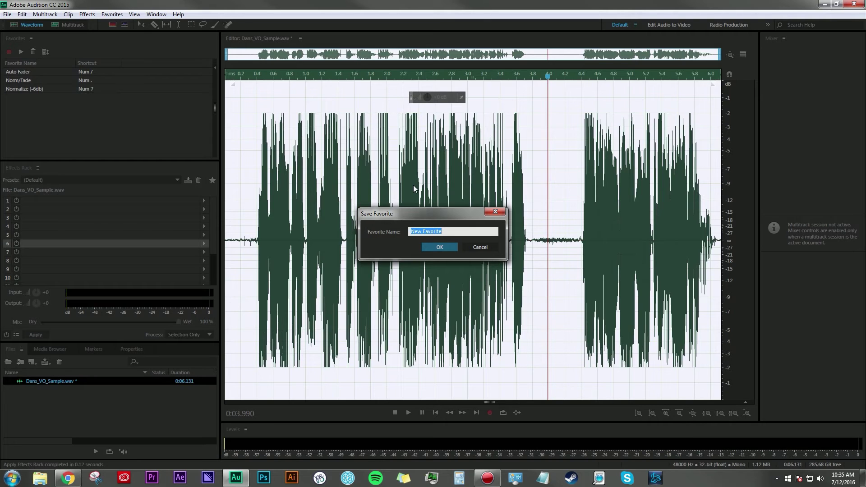
text(Voice Over)
click(440, 247)
right_click(83, 98)
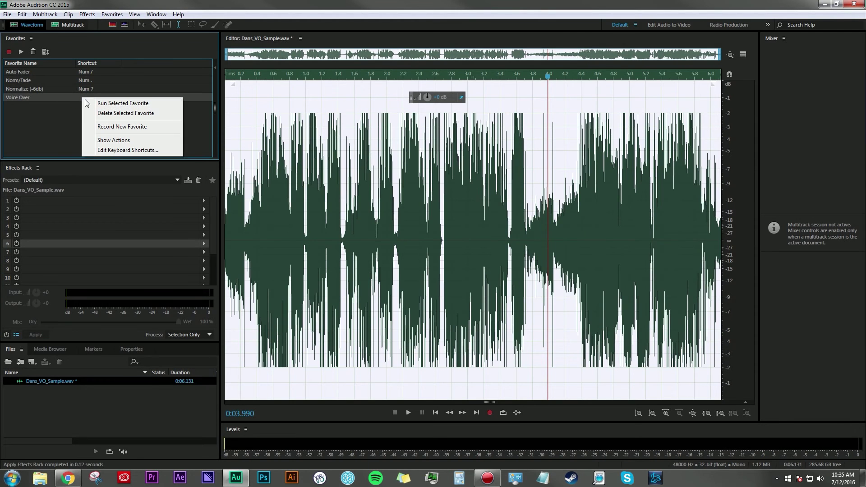
Give the Voice Over favorite the Num * keyboard shortcut, replacing its cue-marker use.
click(124, 151)
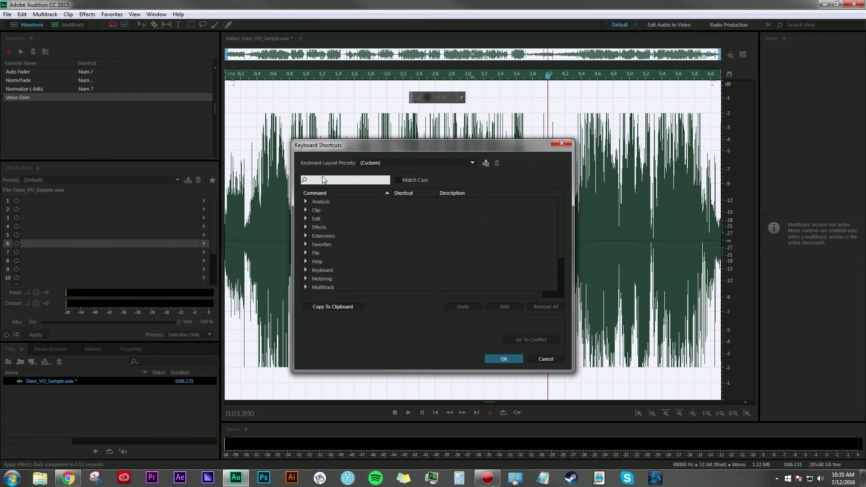
text(ice over)
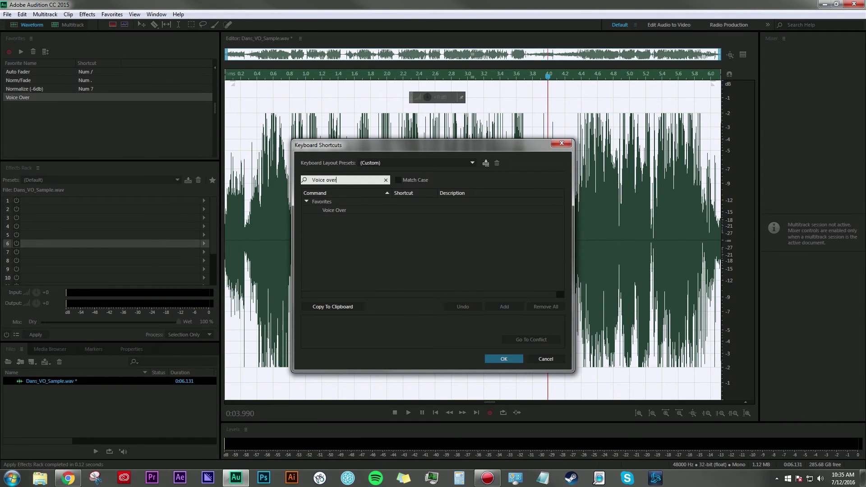
click(343, 212)
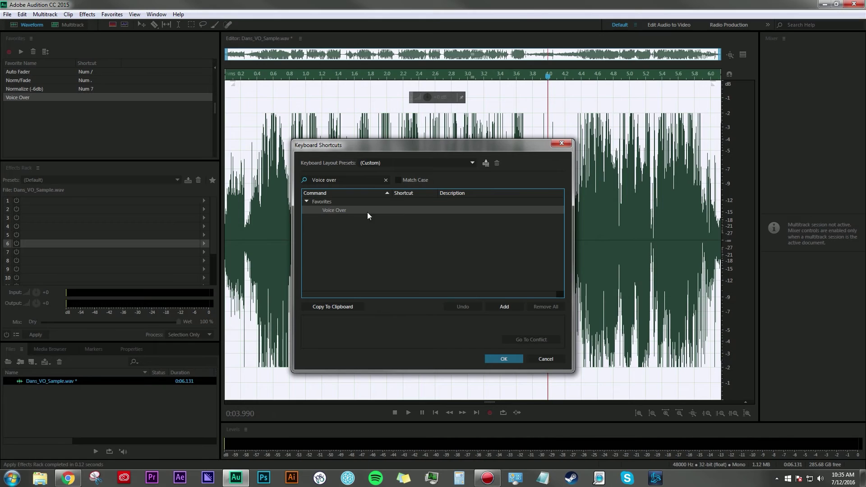
key(KP_1)
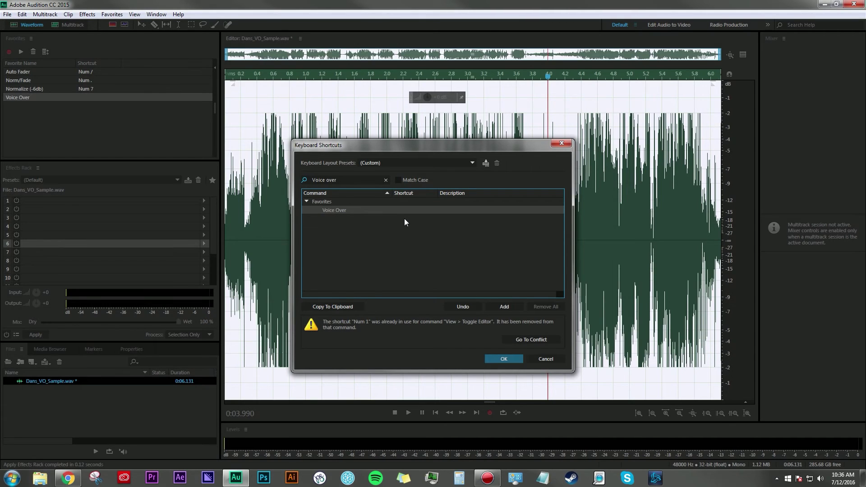
click(398, 210)
key(KP_Multiply)
click(504, 359)
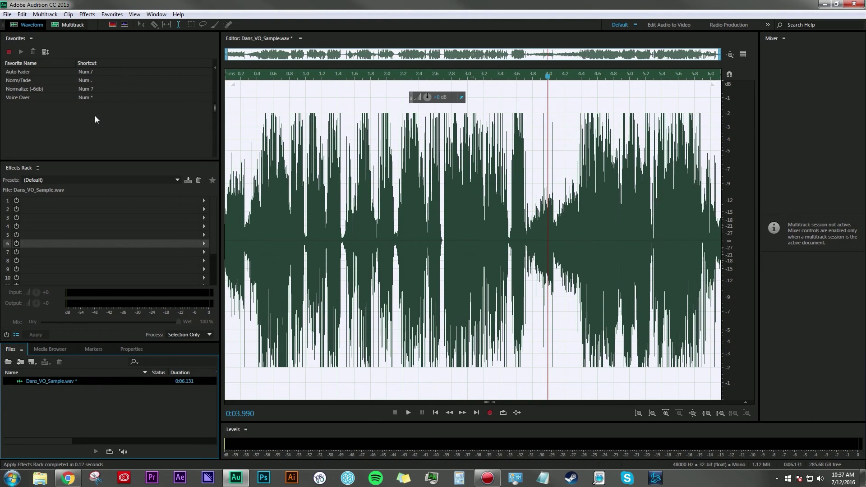
Select then deselect the Voice Over favorite and play the voiceover from the start.
click(50, 97)
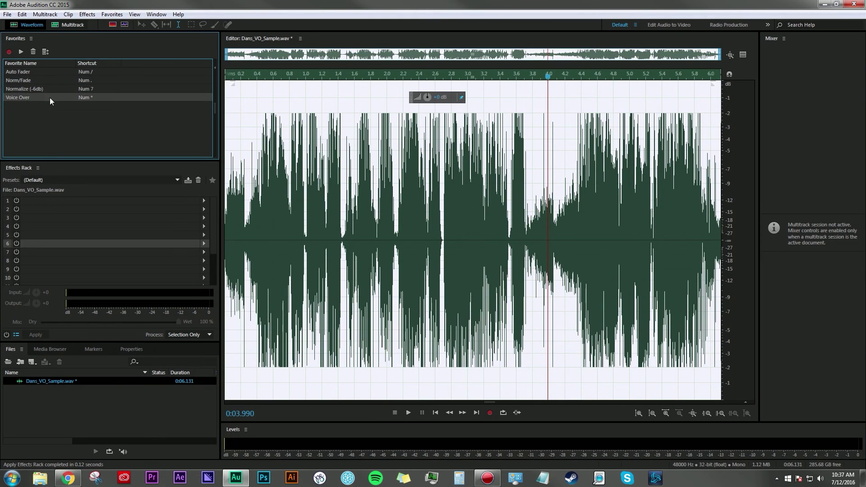
click(79, 127)
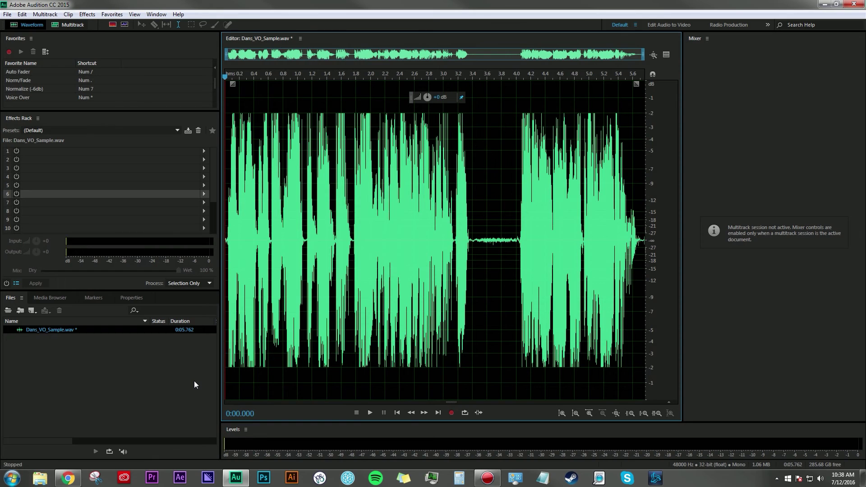
key(space)
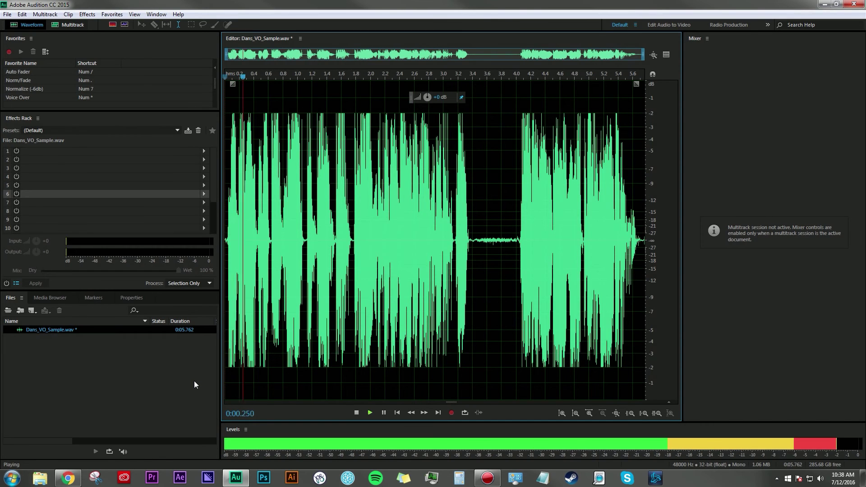